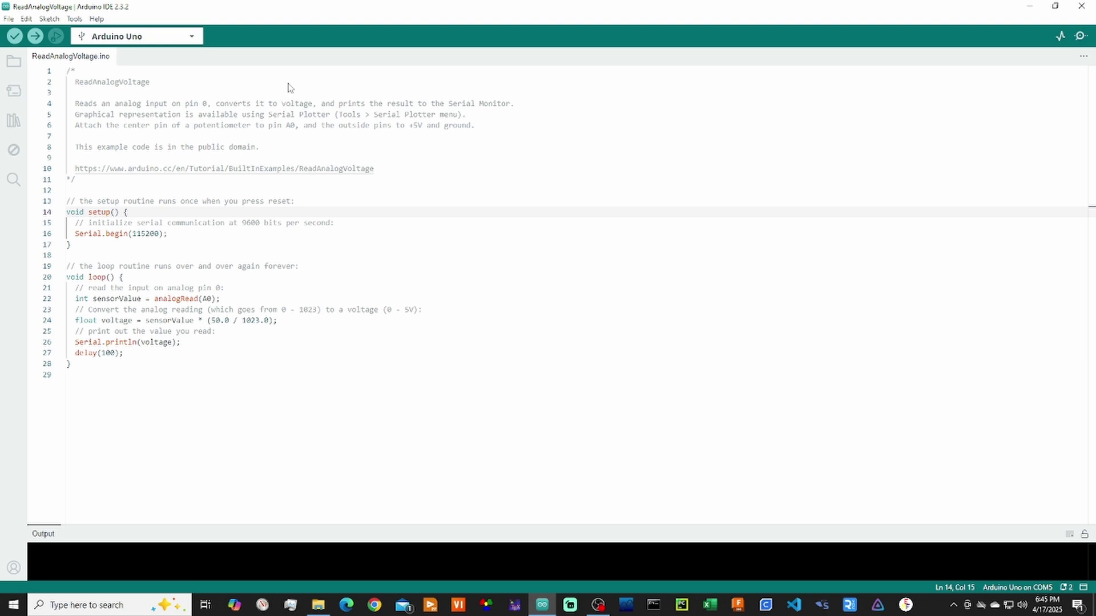
Step: Browse the File menu's example sketches, then close the menus back to the code
click(9, 19)
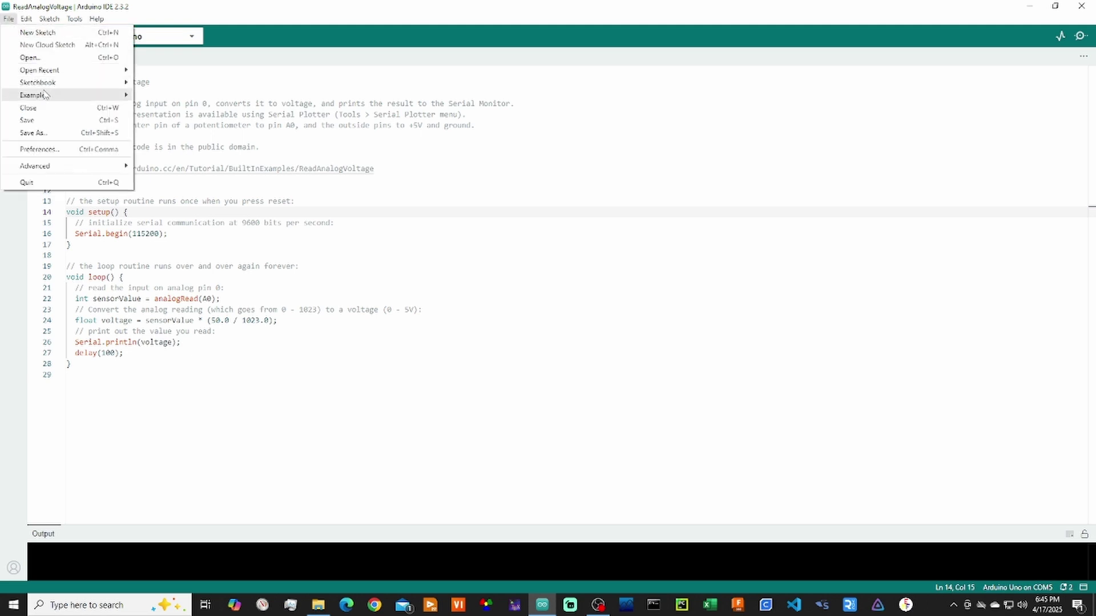
mouse_move(47, 95)
mouse_move(185, 109)
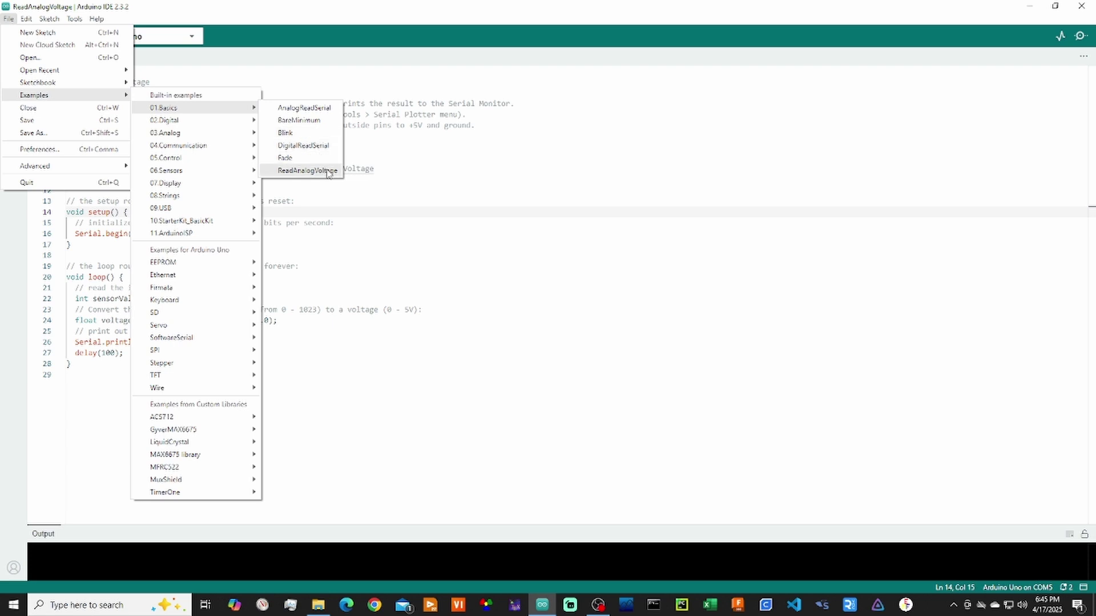
click(474, 194)
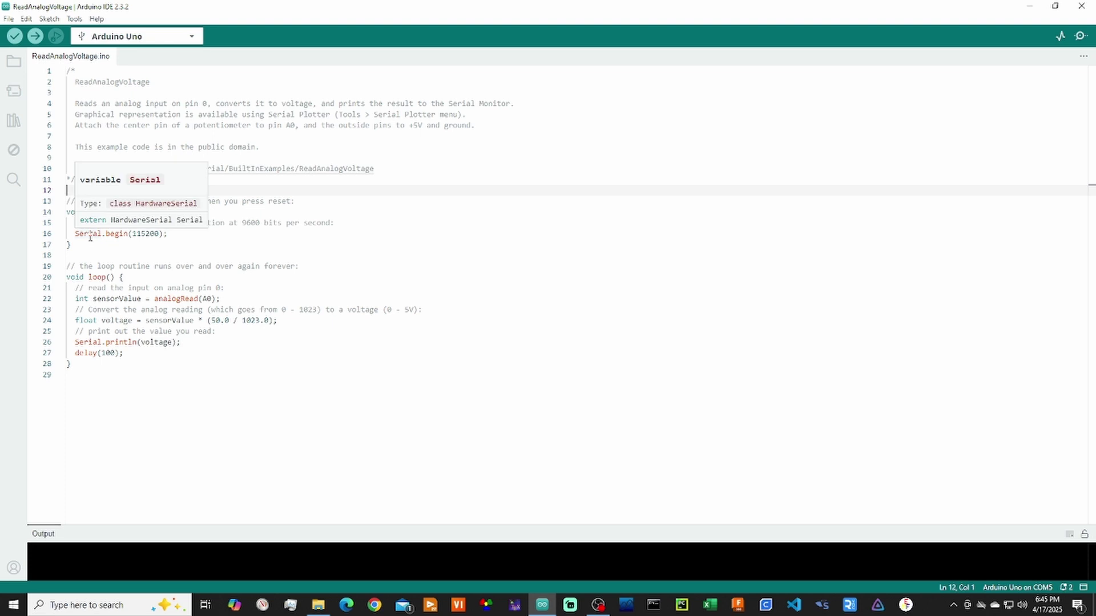
Step: Keep Arduino Uno on COM5 selected and upload the ReadAnalogVoltage sketch
mouse_move(131, 235)
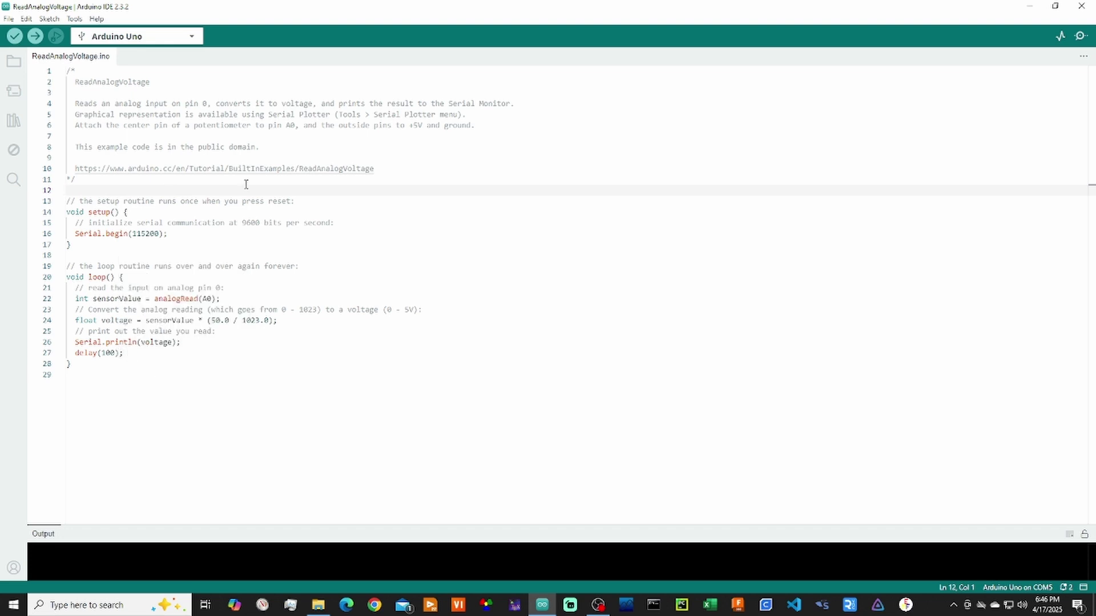
click(194, 38)
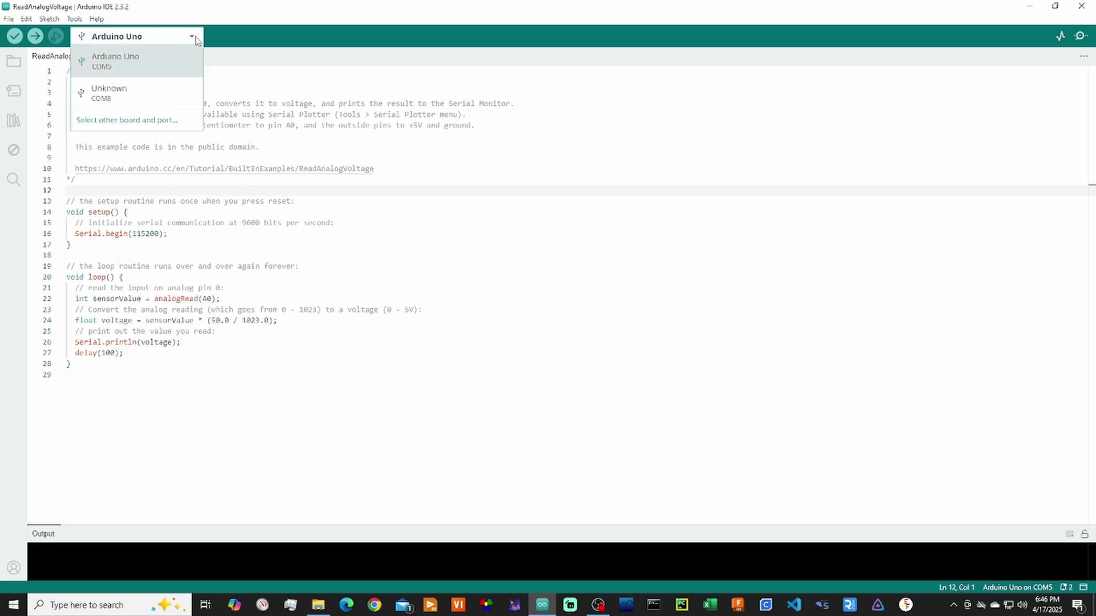
click(139, 67)
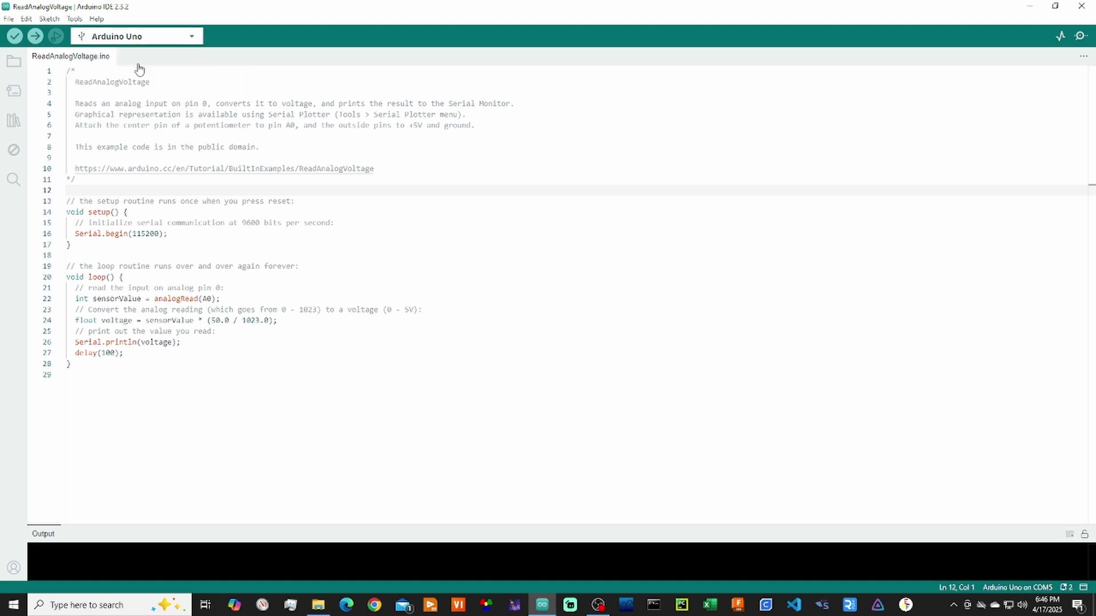
click(35, 37)
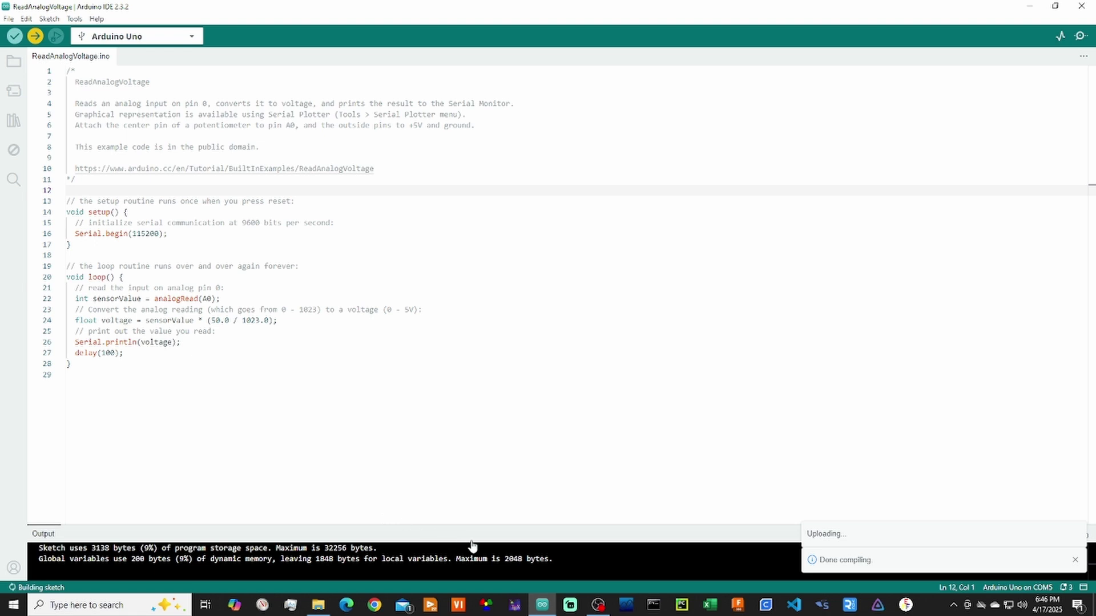
Step: Open the Serial Monitor, enlarge it to check readings around 16.32, then close it
click(75, 19)
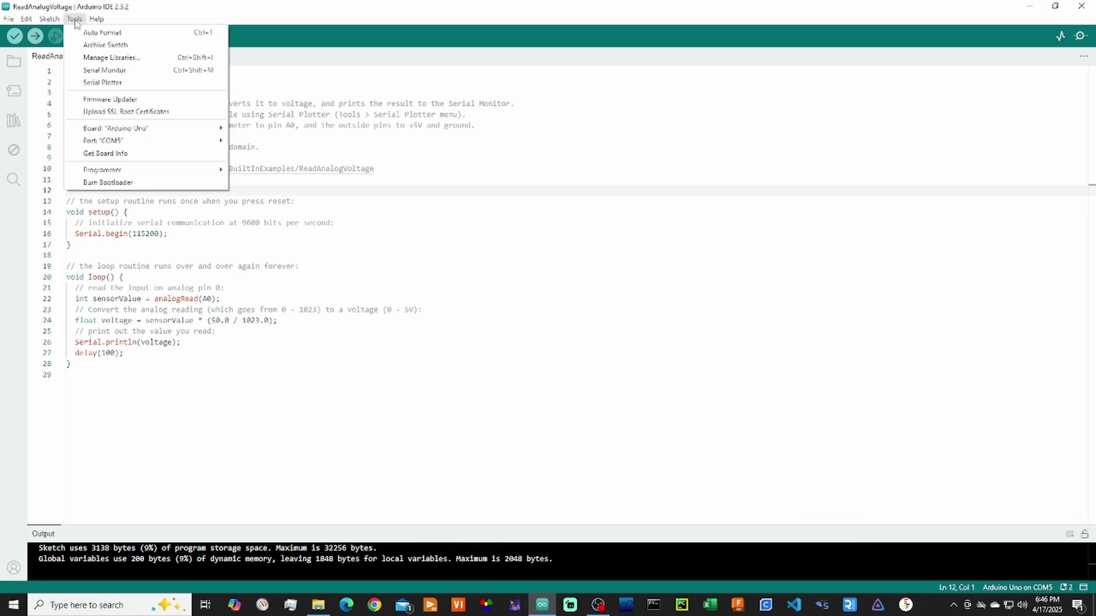
click(110, 70)
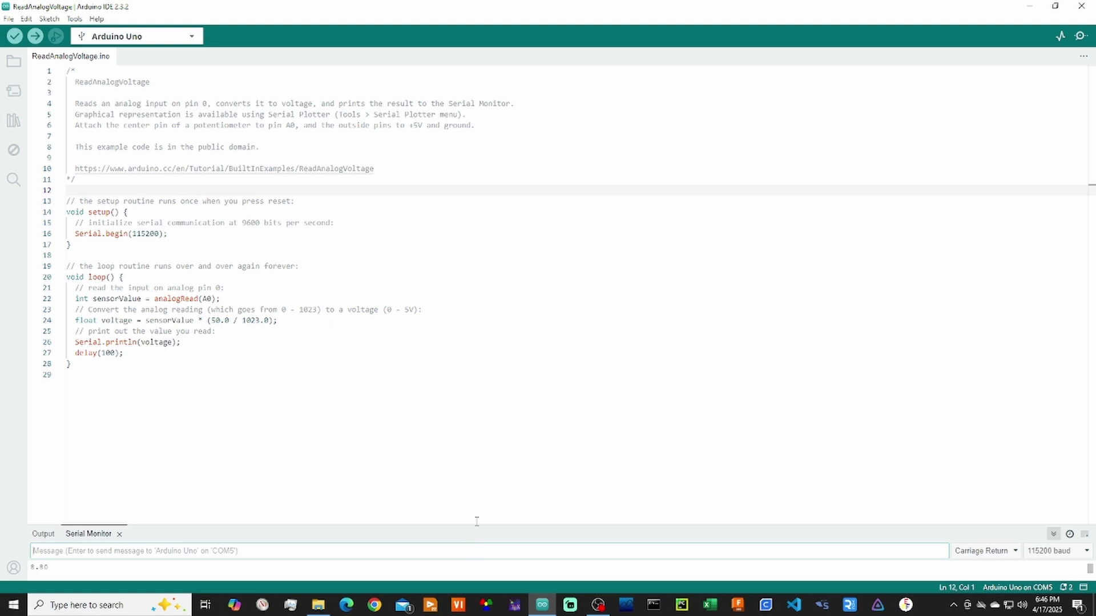
drag(479, 525, 487, 357)
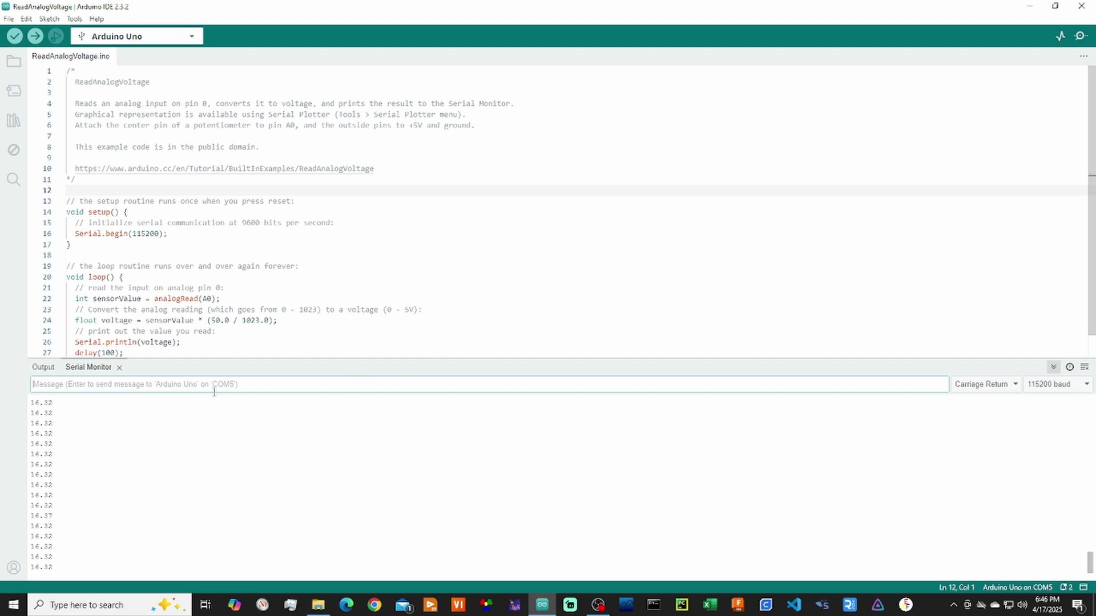
click(120, 371)
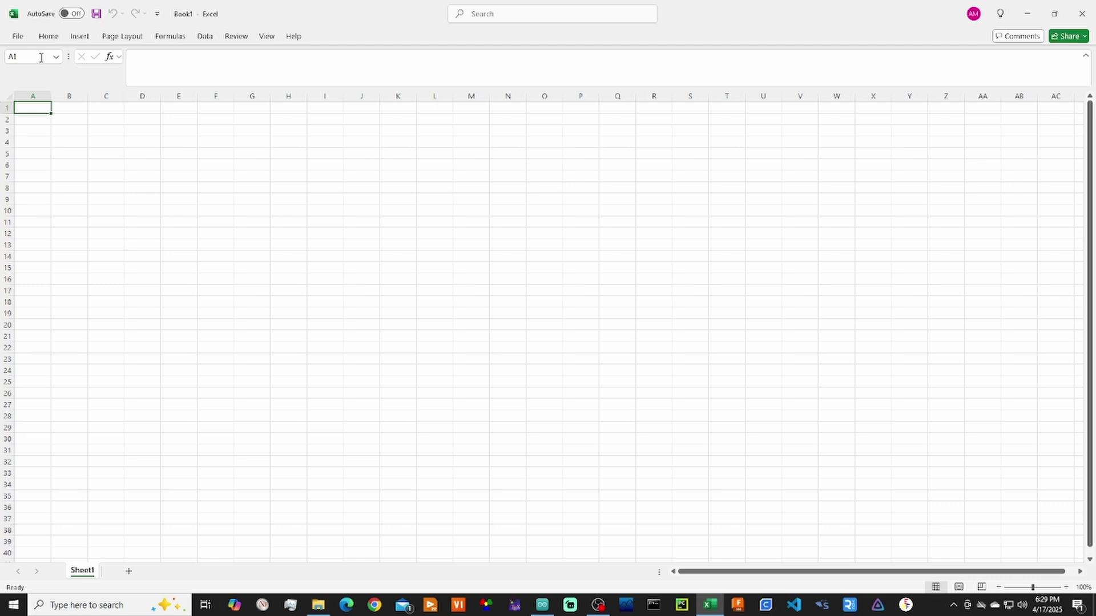
Step: Enable the Microsoft Data Streamer for Excel COM add-in through Excel Options
click(20, 38)
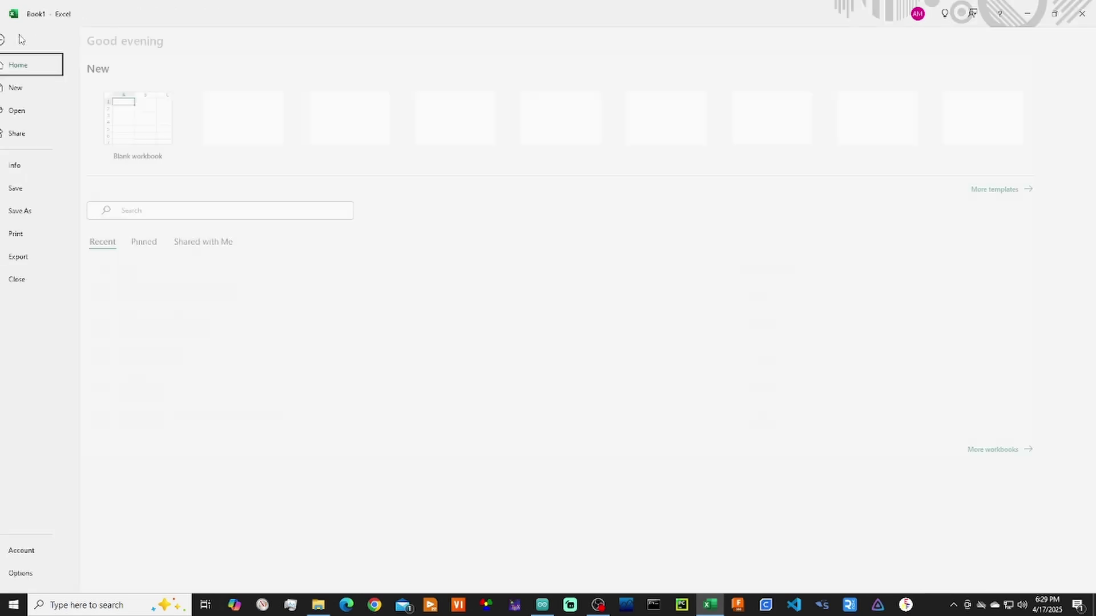
click(48, 574)
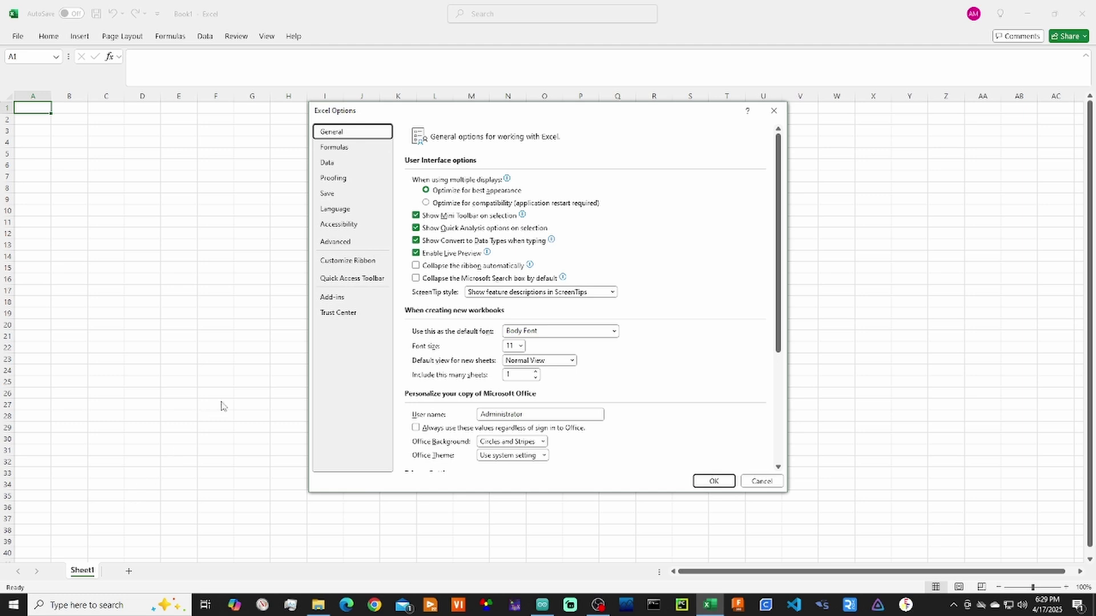
click(335, 298)
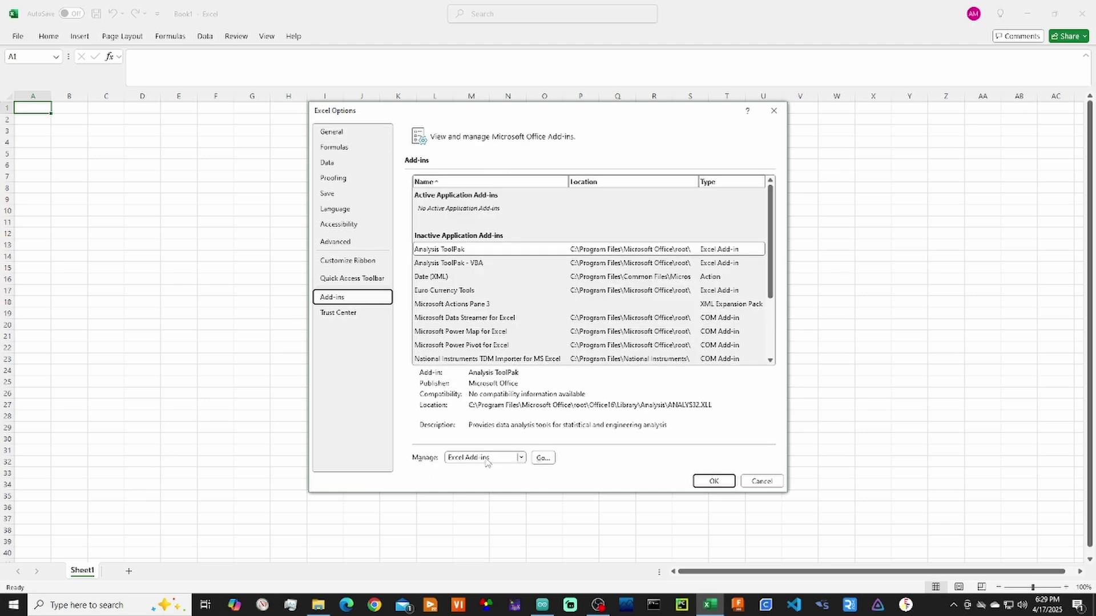
click(485, 459)
click(492, 481)
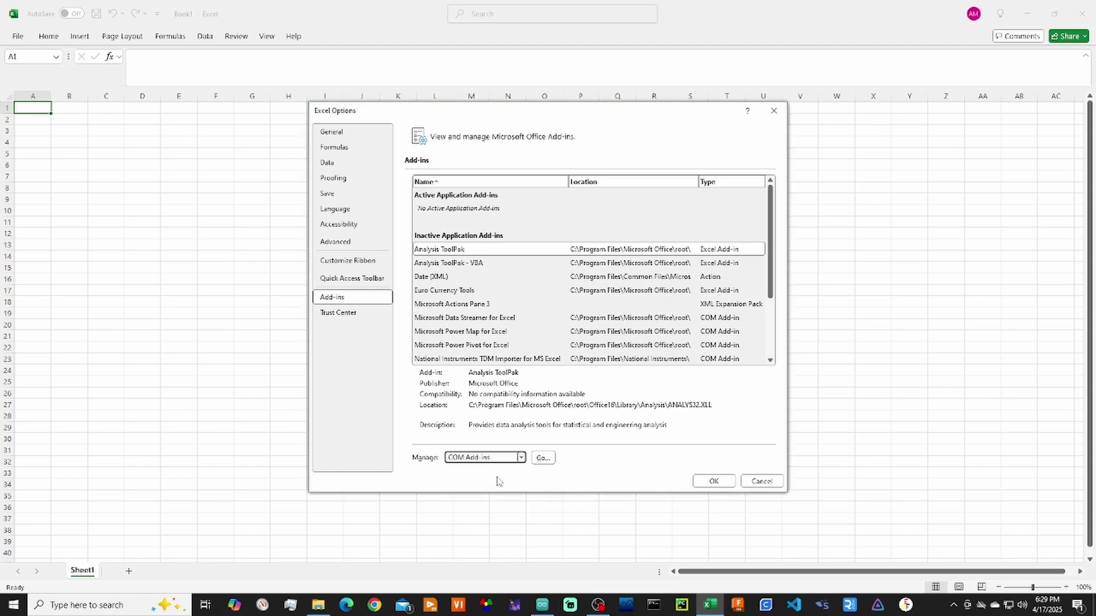
click(543, 459)
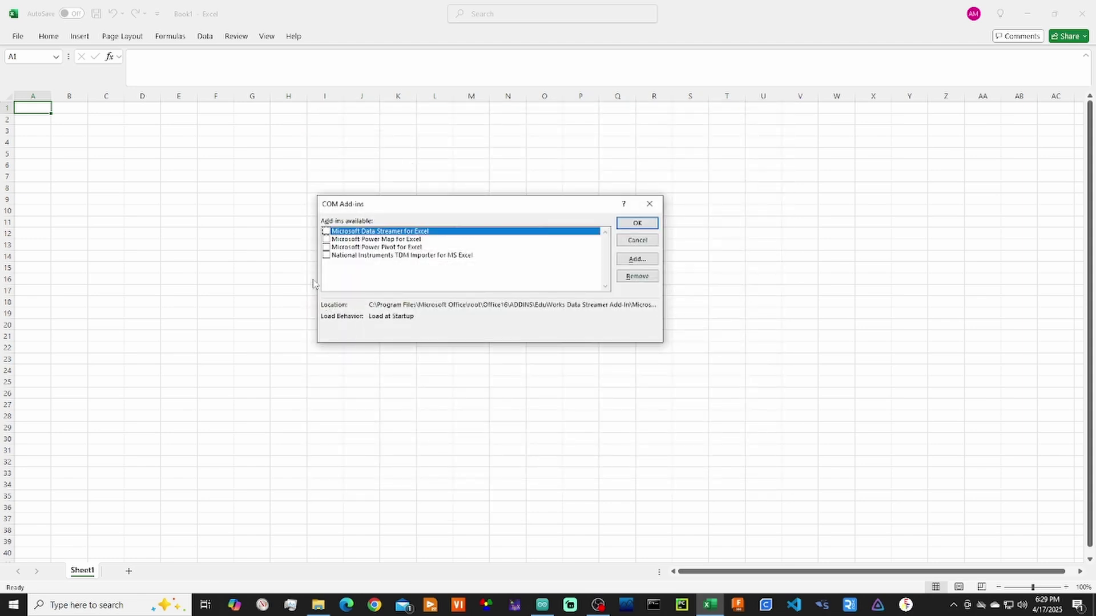
click(326, 232)
click(638, 224)
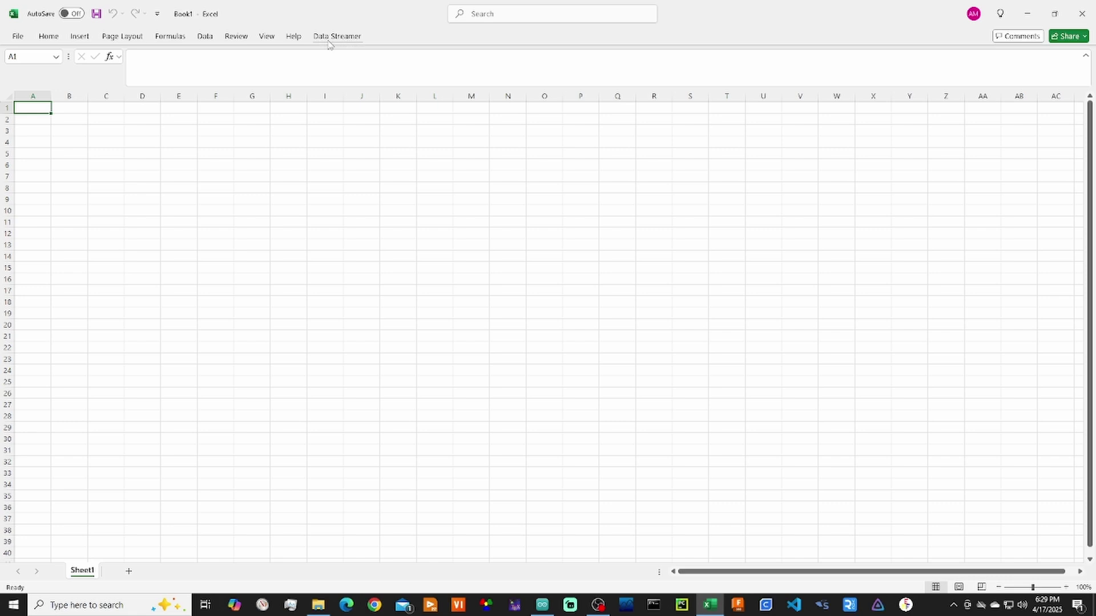
Step: Use Data Streamer's Connect a Device to link the Arduino Uno (COM5)
click(334, 37)
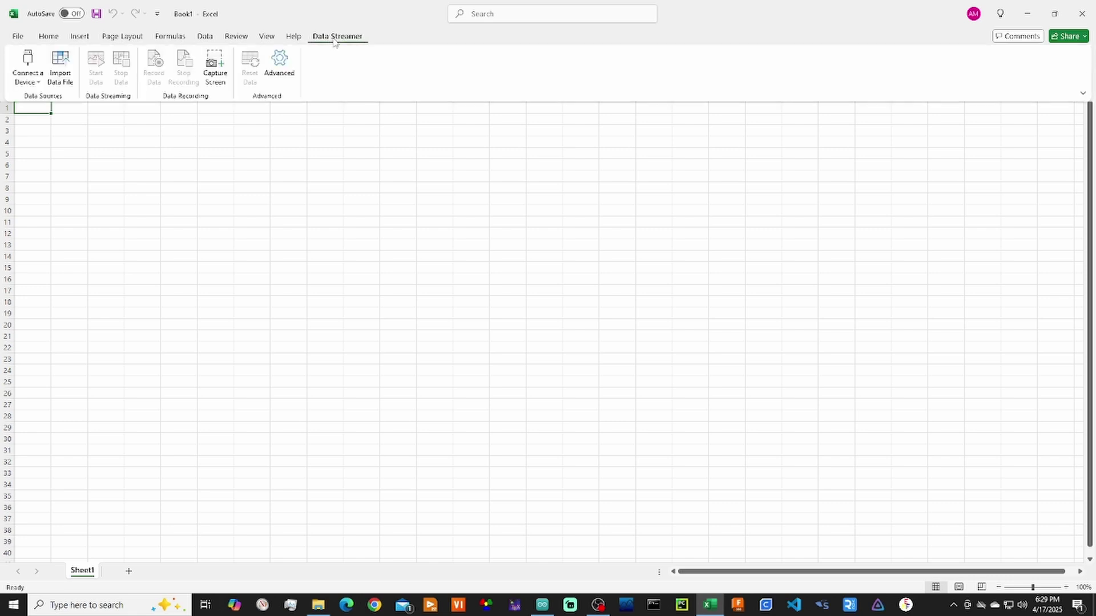
click(33, 71)
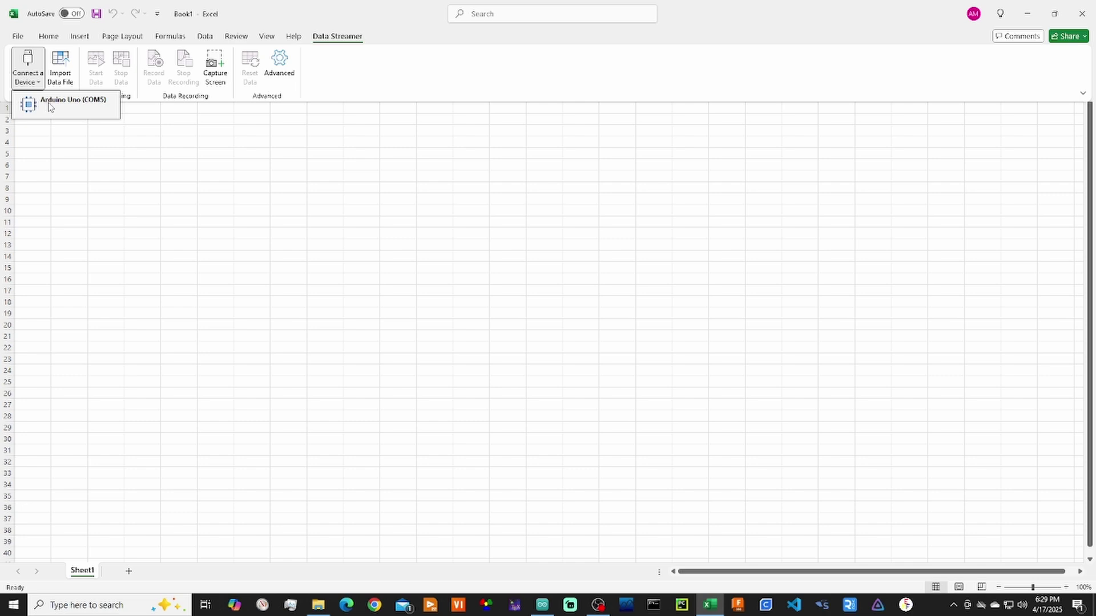
click(50, 105)
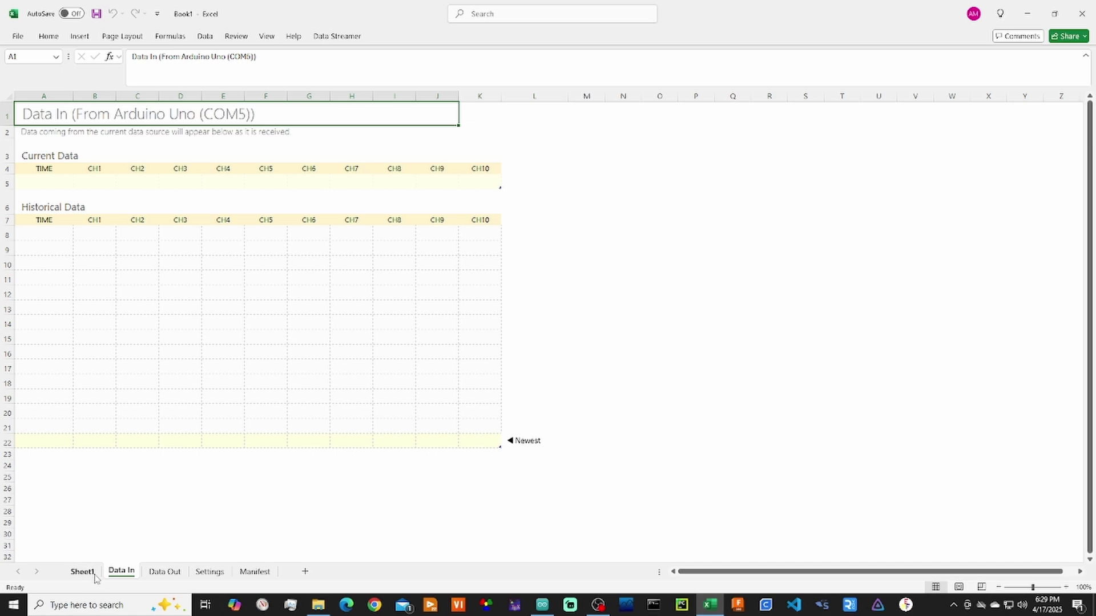
Step: Review Sheet1, Data In, Data Out and Settings, ending on the Manifest sheet
click(82, 576)
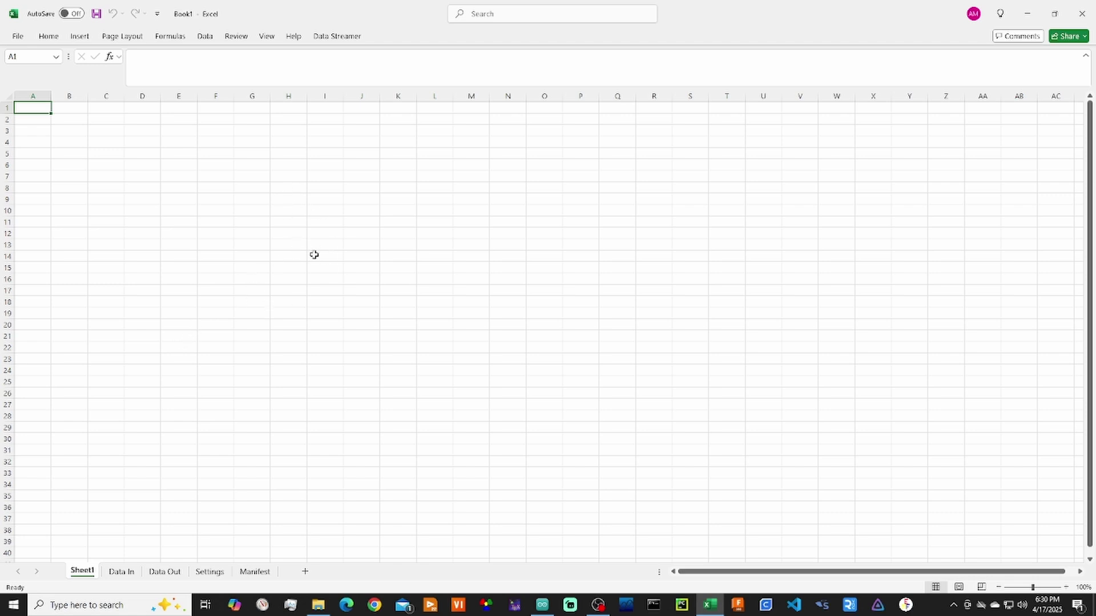
click(133, 573)
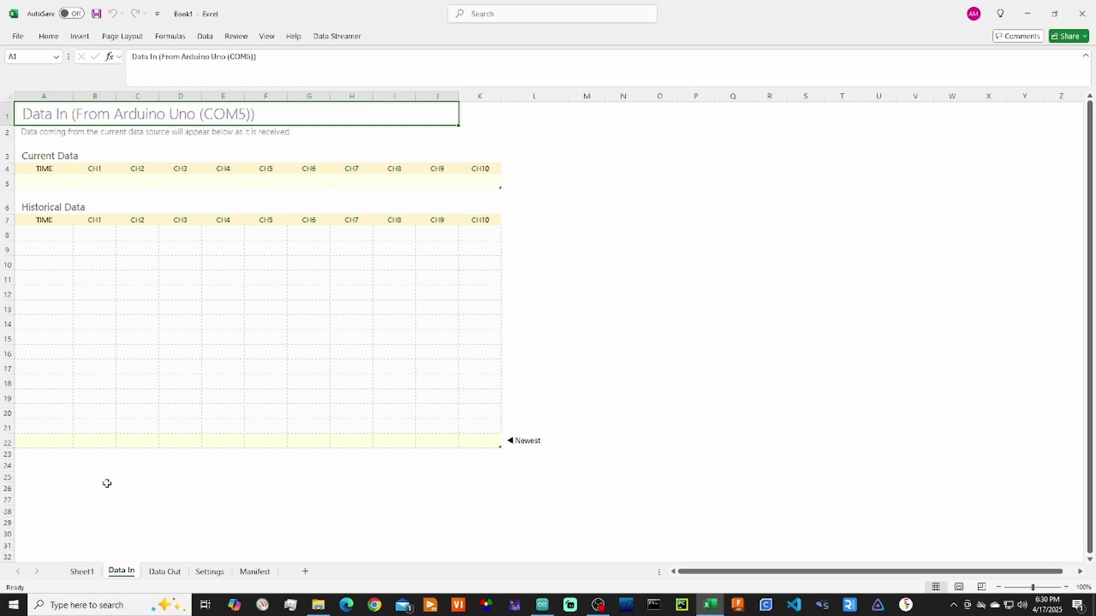
click(164, 573)
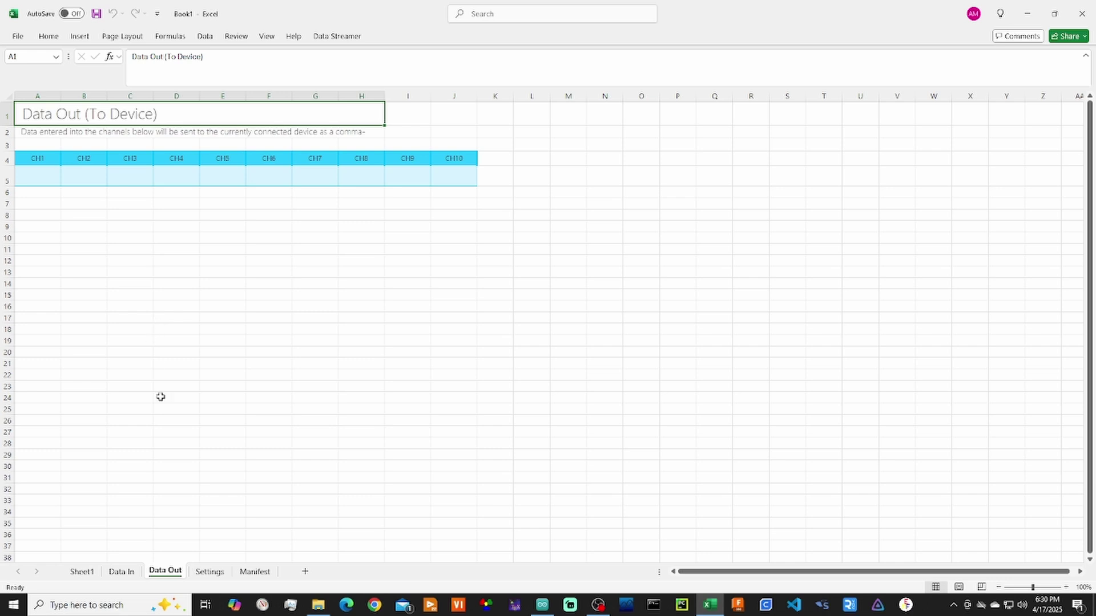
click(208, 572)
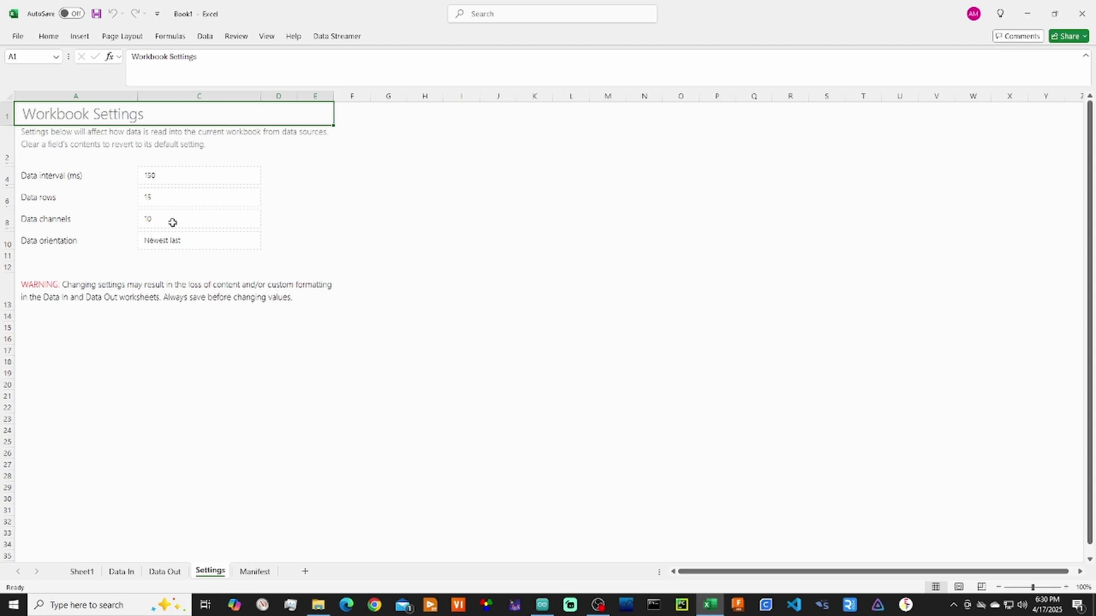
click(251, 572)
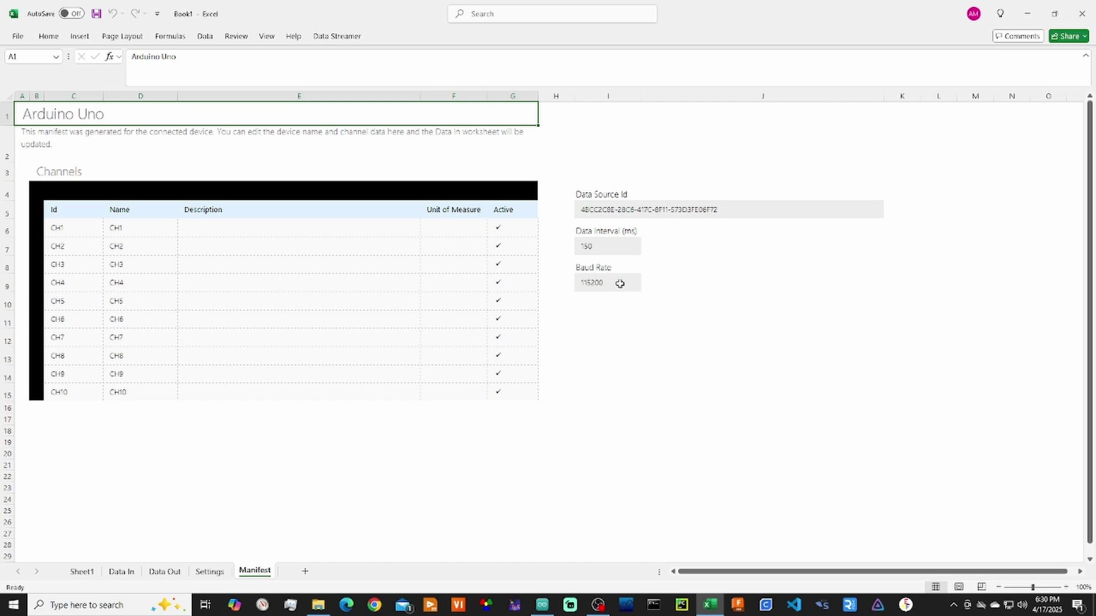
Step: Start Data on the Data In sheet so live CH1 readings stream in
click(122, 572)
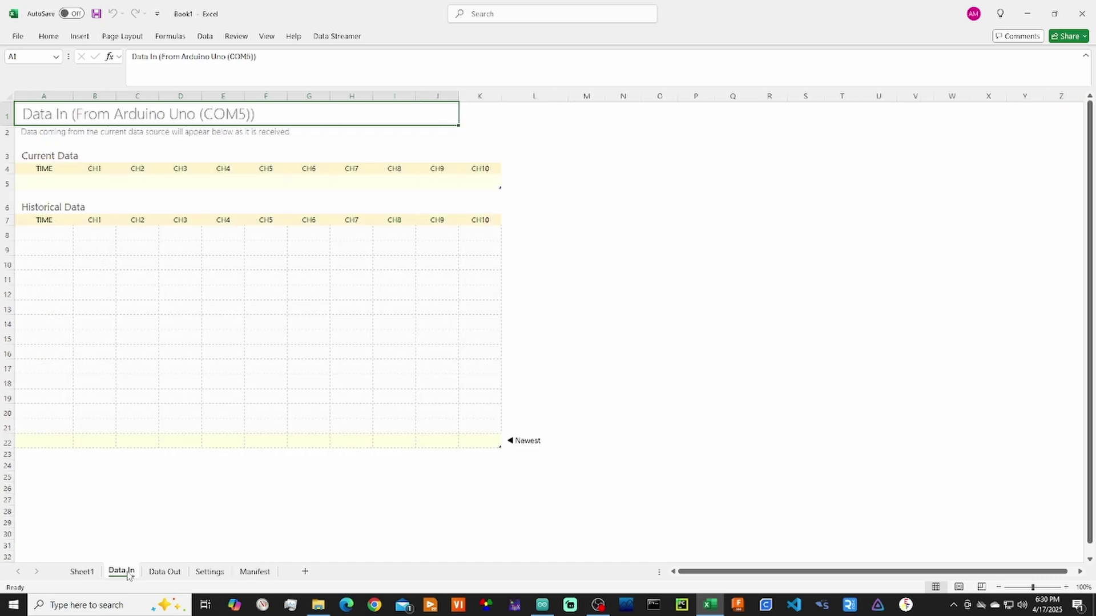
click(337, 37)
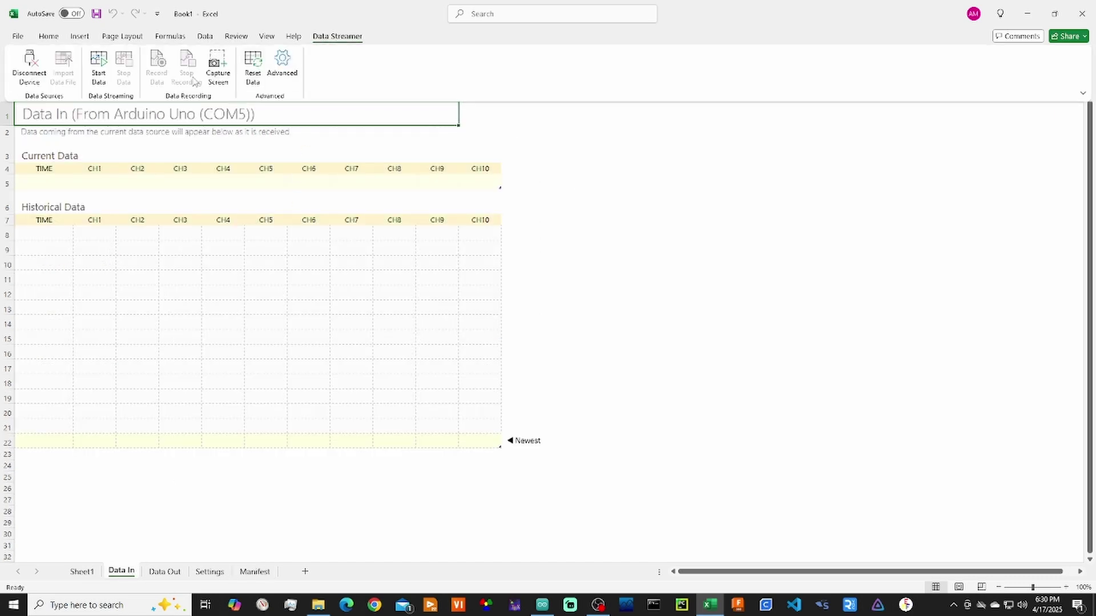
click(99, 67)
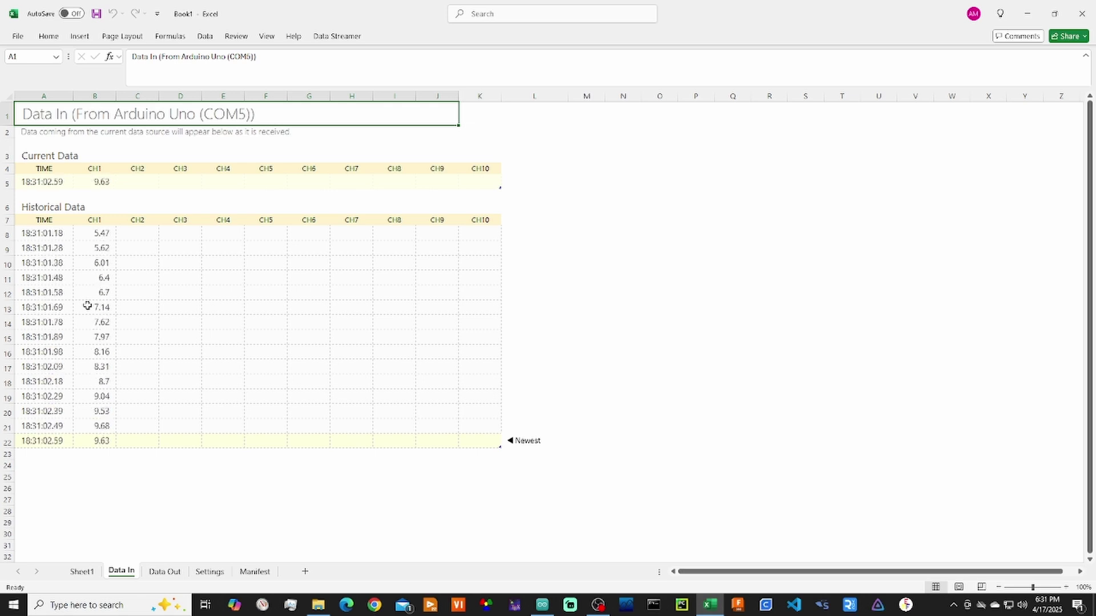
click(337, 38)
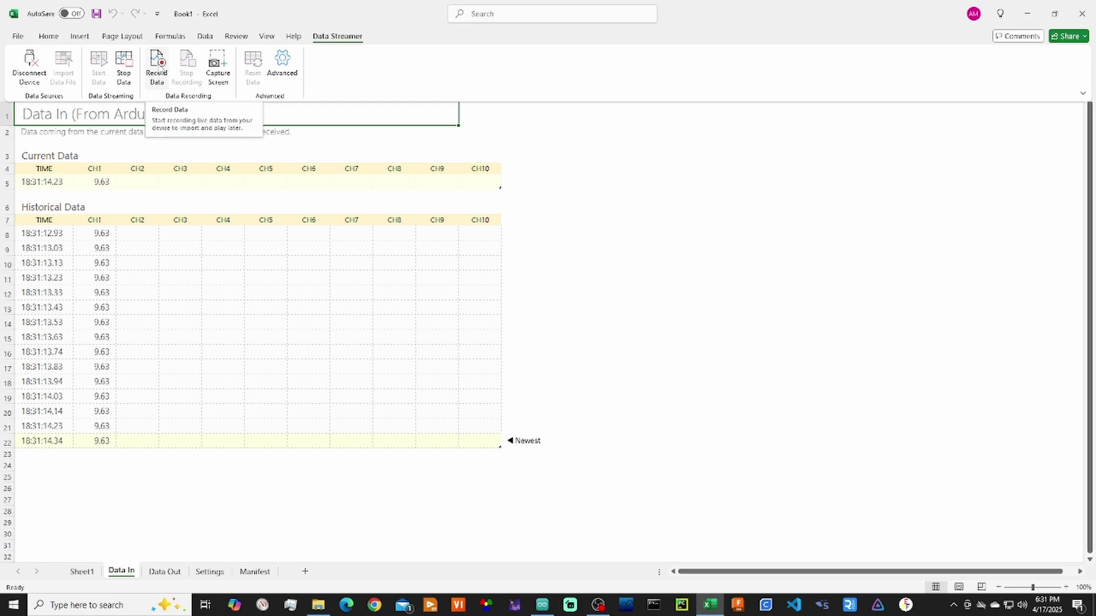
click(161, 69)
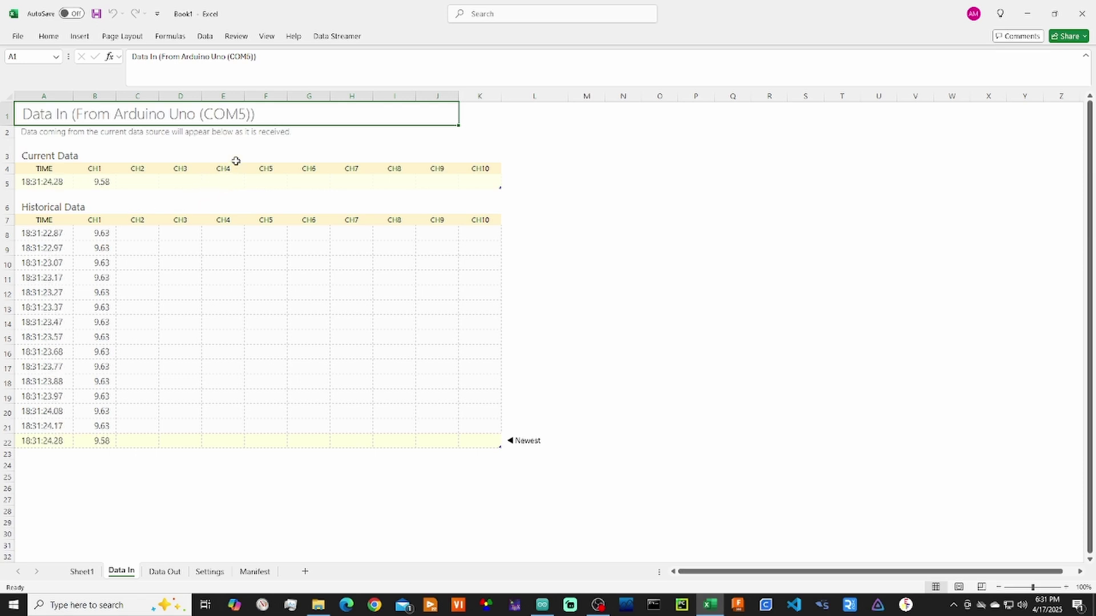
click(331, 36)
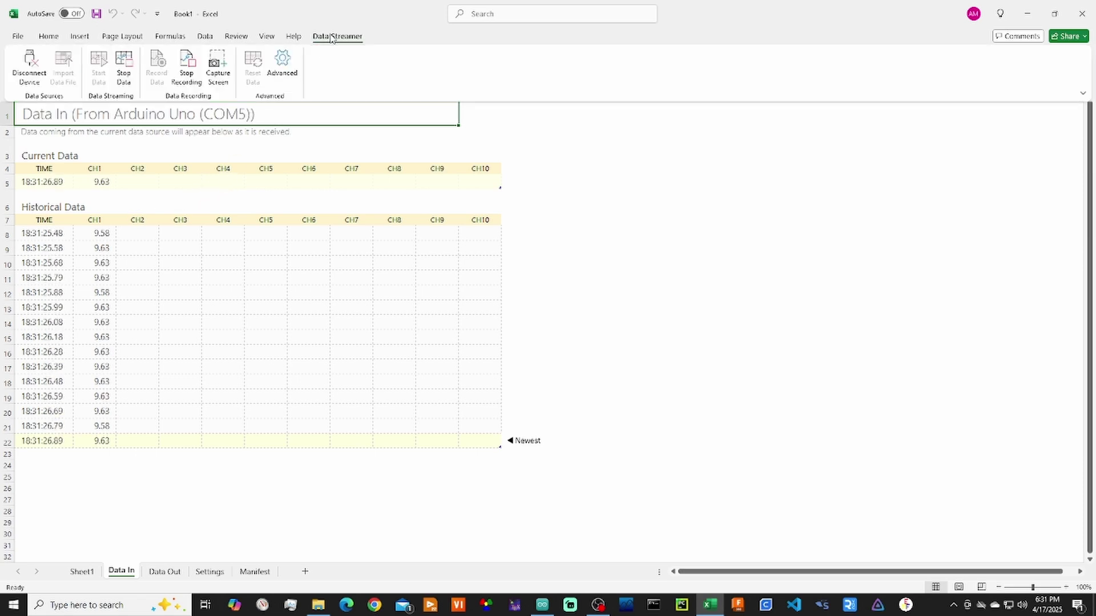
click(186, 74)
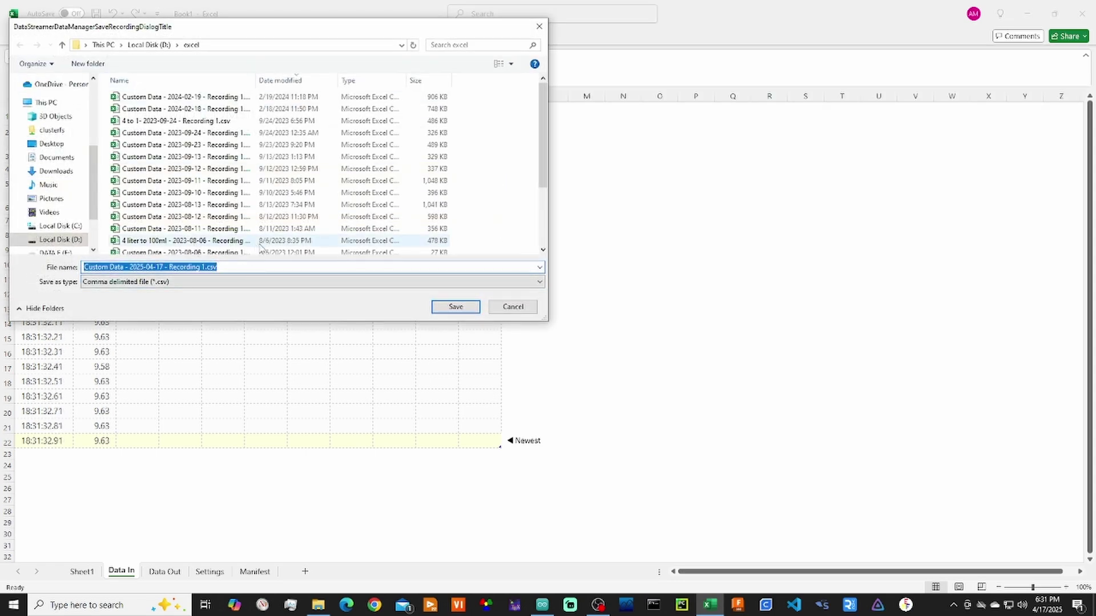
click(512, 308)
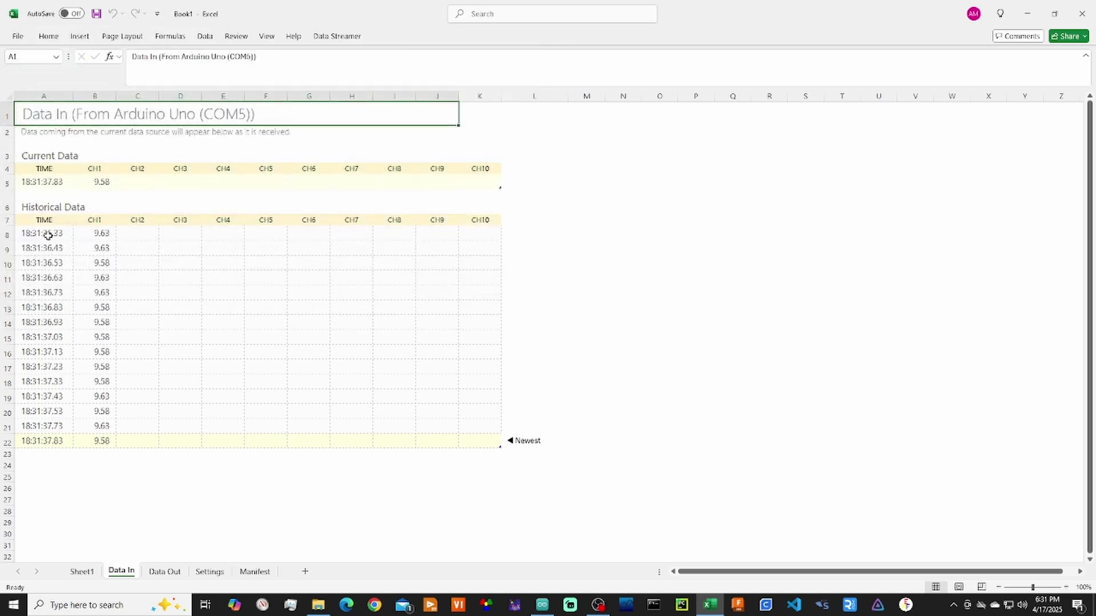
Step: Insert a clustered column chart of A8:B22 and place it right of the table
drag(47, 234, 86, 444)
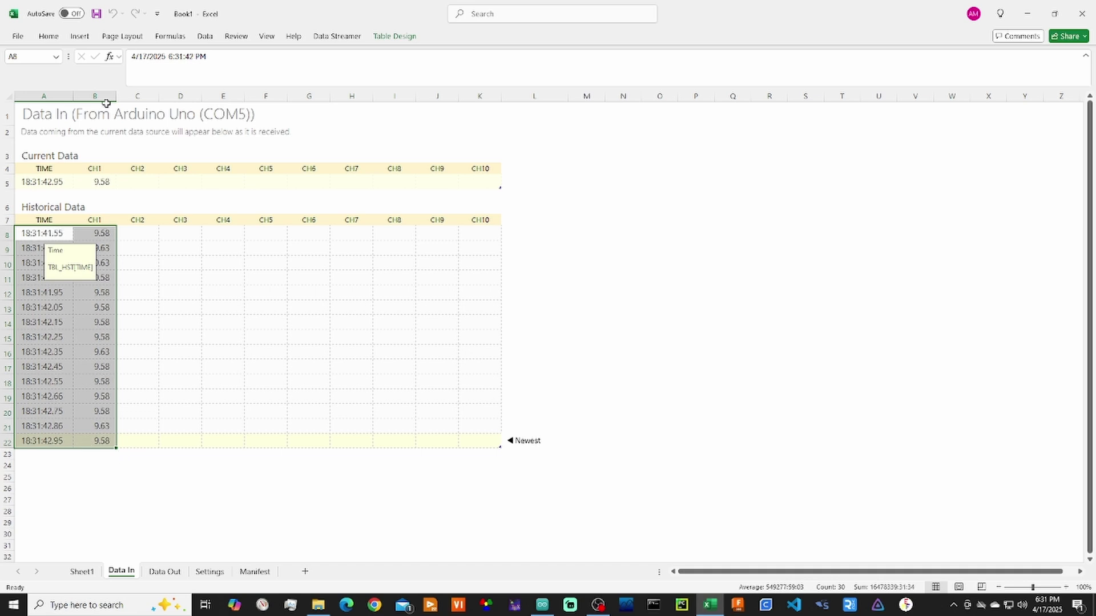
click(80, 38)
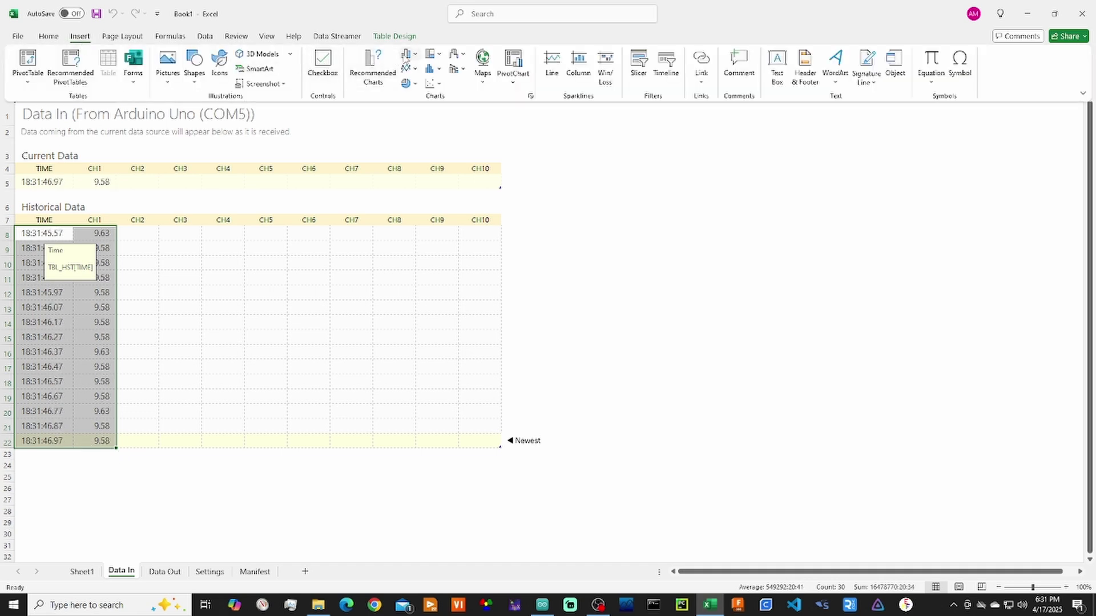
click(406, 55)
click(412, 90)
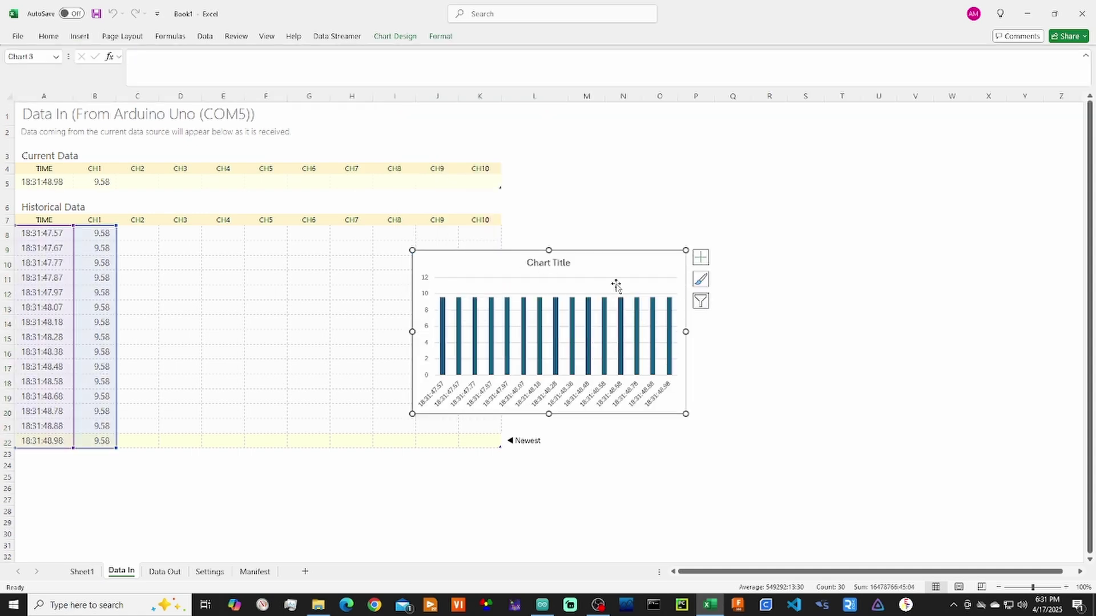
drag(628, 275, 764, 330)
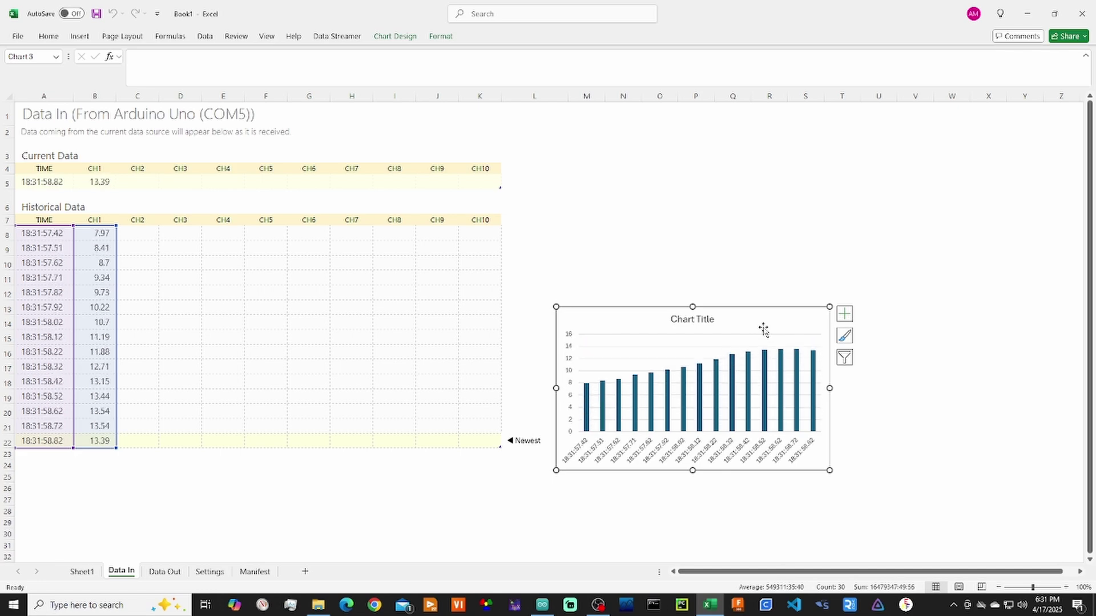
Step: Insert a line chart of A8:B22 and position it above the column chart
click(733, 278)
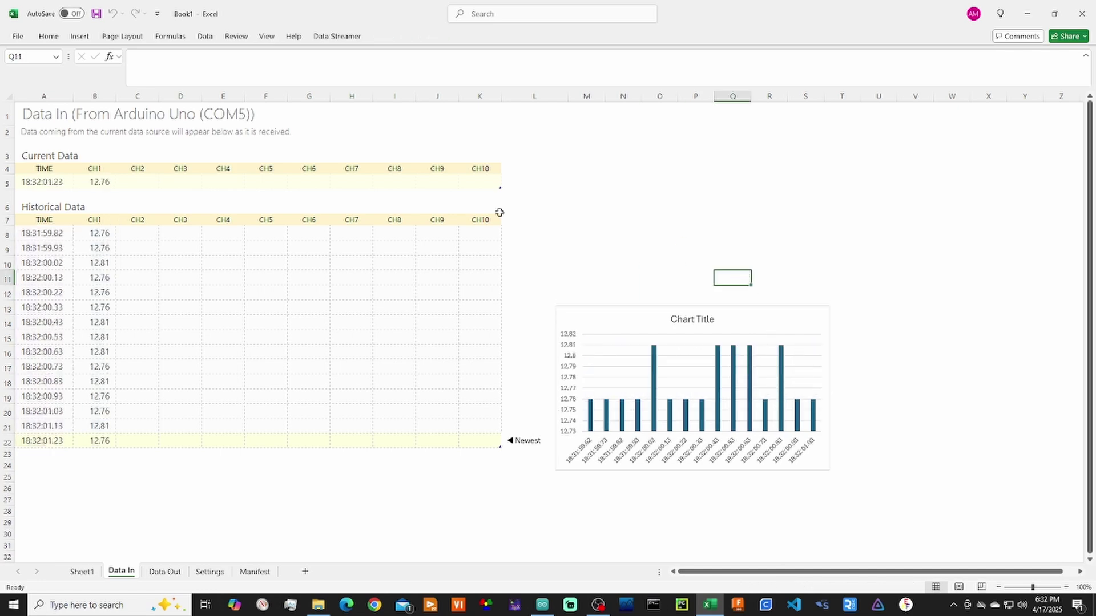
drag(42, 233, 85, 396)
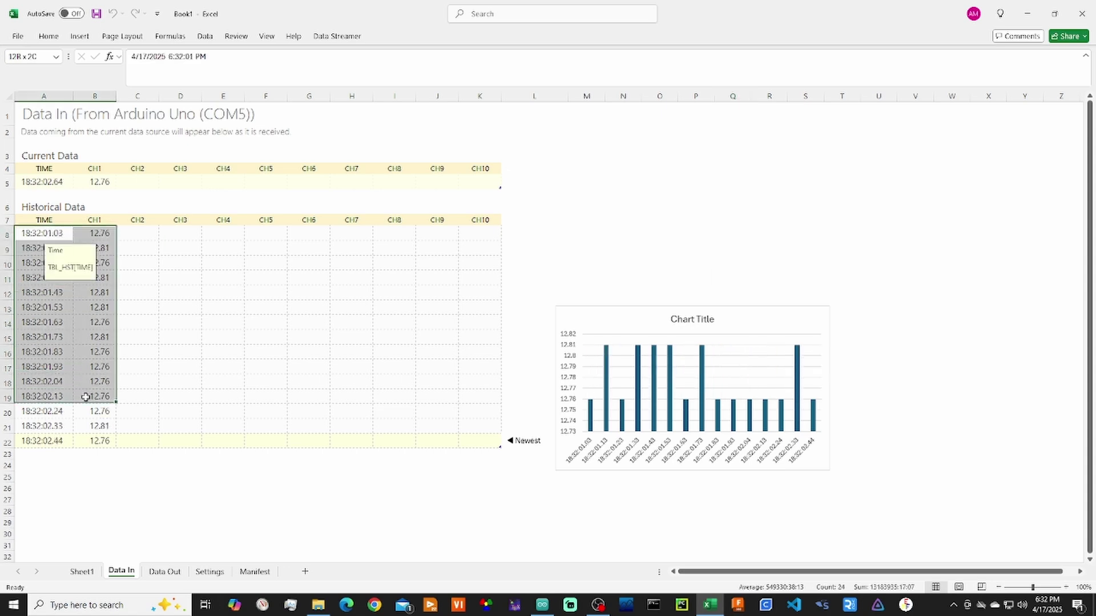
drag(88, 437, 88, 440)
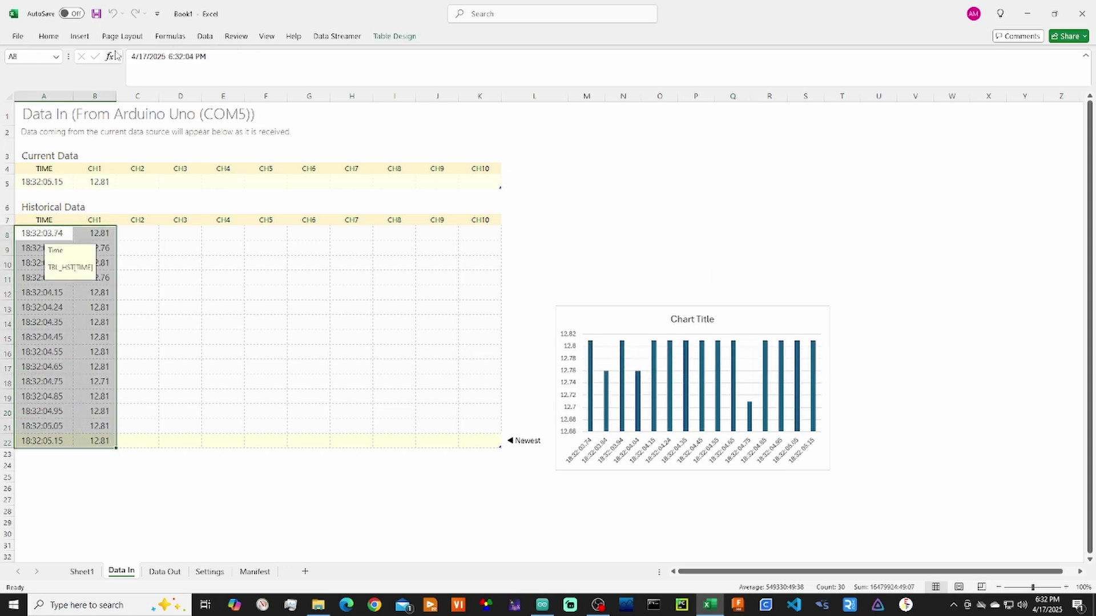
click(78, 36)
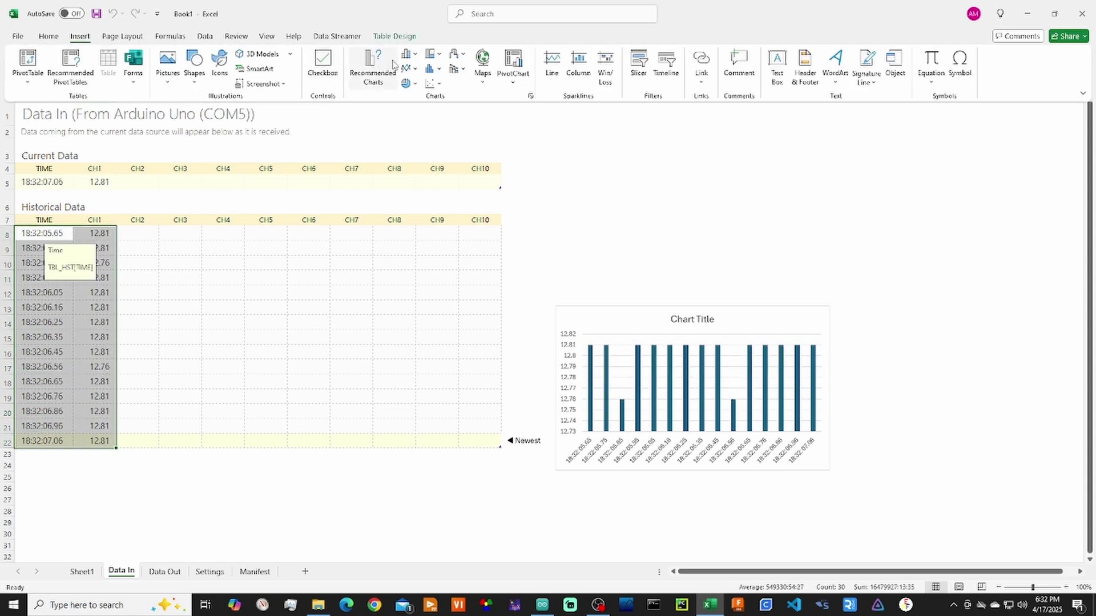
click(407, 69)
click(418, 113)
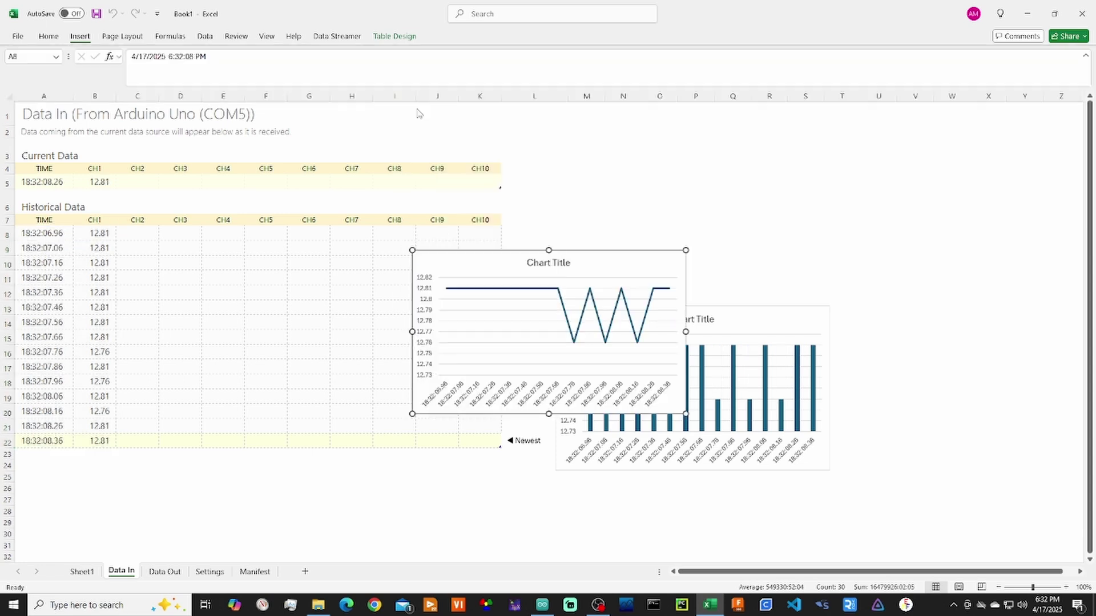
drag(636, 259, 774, 136)
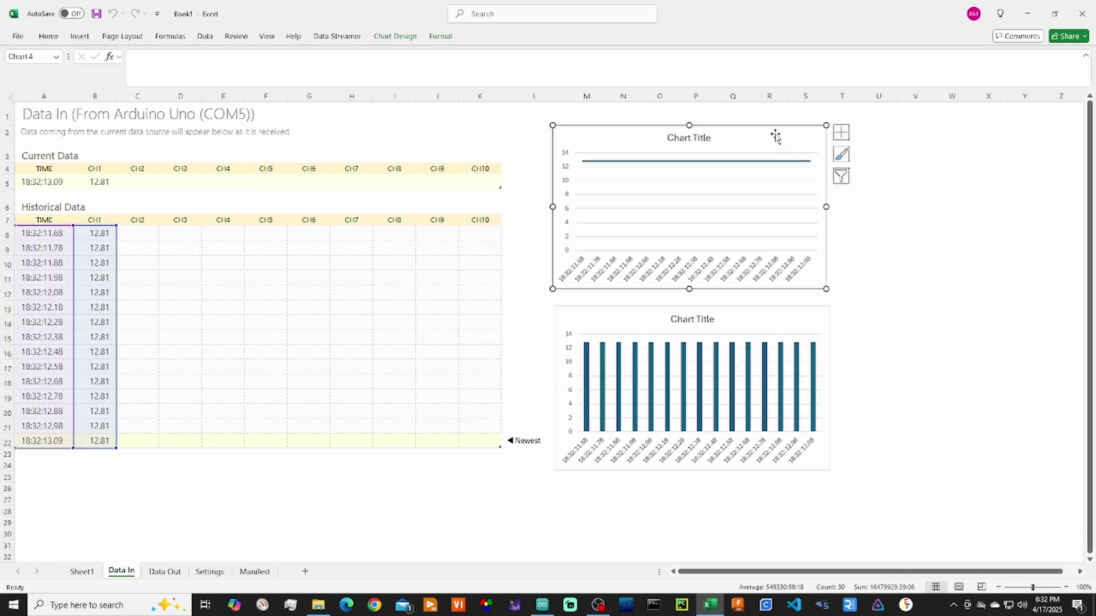